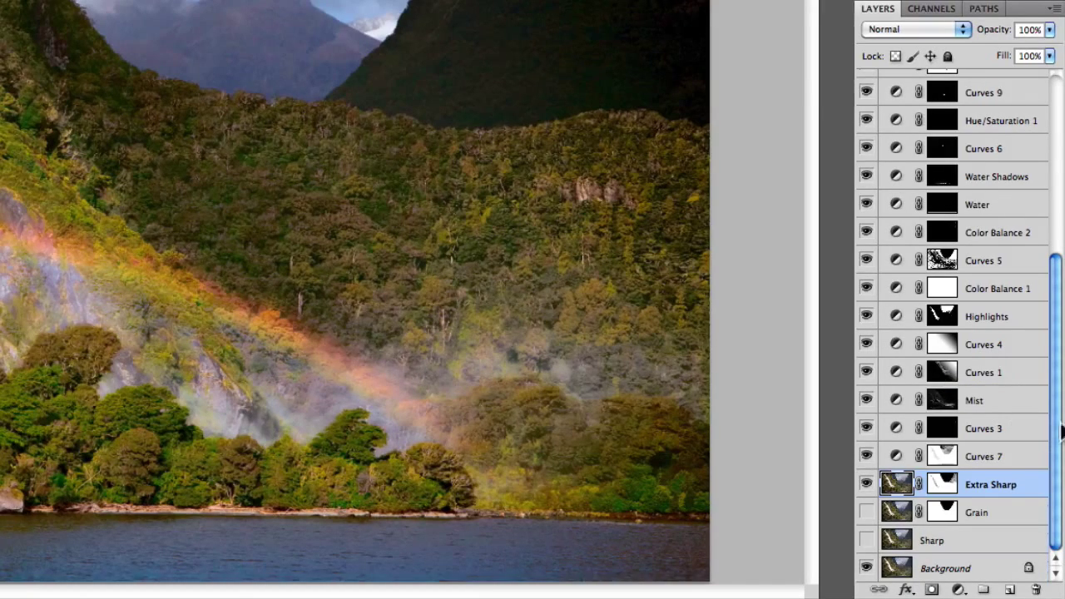
Step: Close the waterfall photo and discard its changes to return to the black-and-white boat image
left_click(1053, 431)
left_click_drag(1053, 430, 1061, 183)
scroll(953, 333, "down", 10)
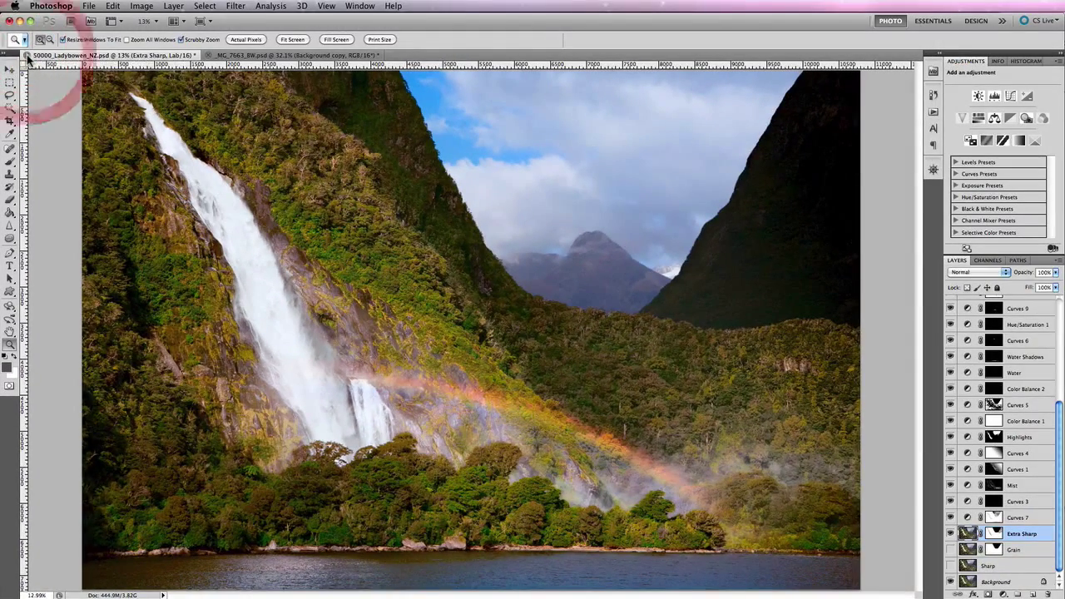
left_click(26, 55)
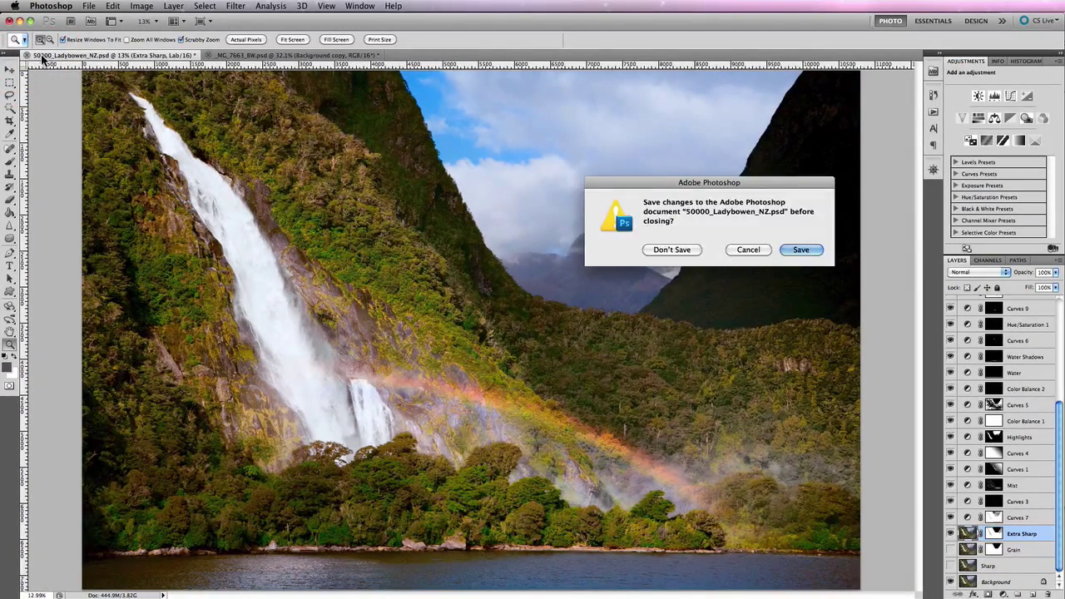
left_click(664, 252)
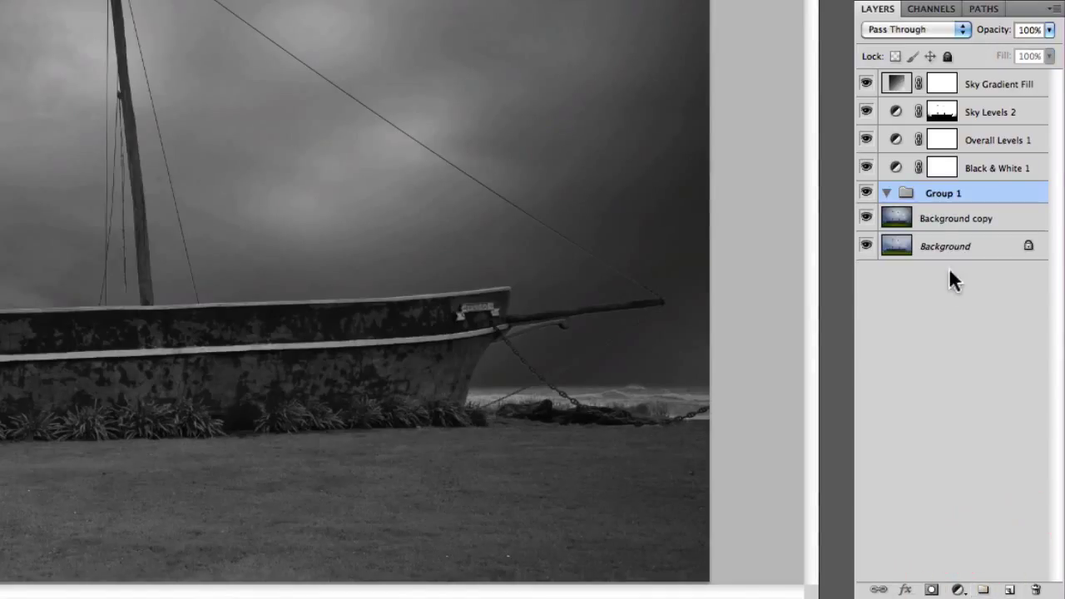
Step: Move Group 1 to the top of the stack, then compare Sky Gradient Fill and Sky Levels 2 on and off
left_click(997, 198)
left_click_drag(997, 198, 994, 79)
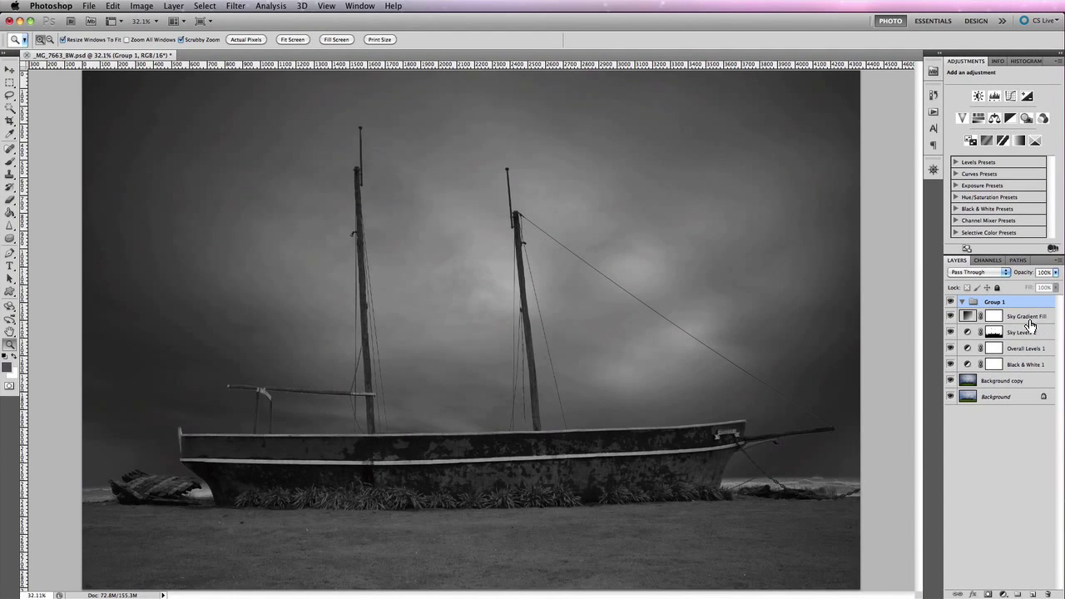
left_click(950, 317)
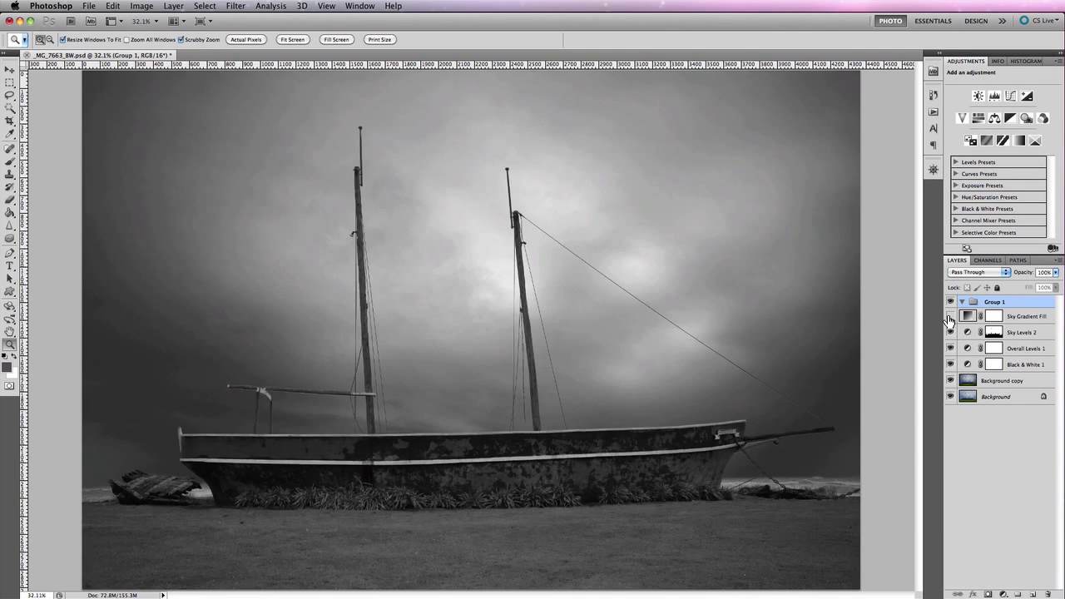
left_click(950, 317)
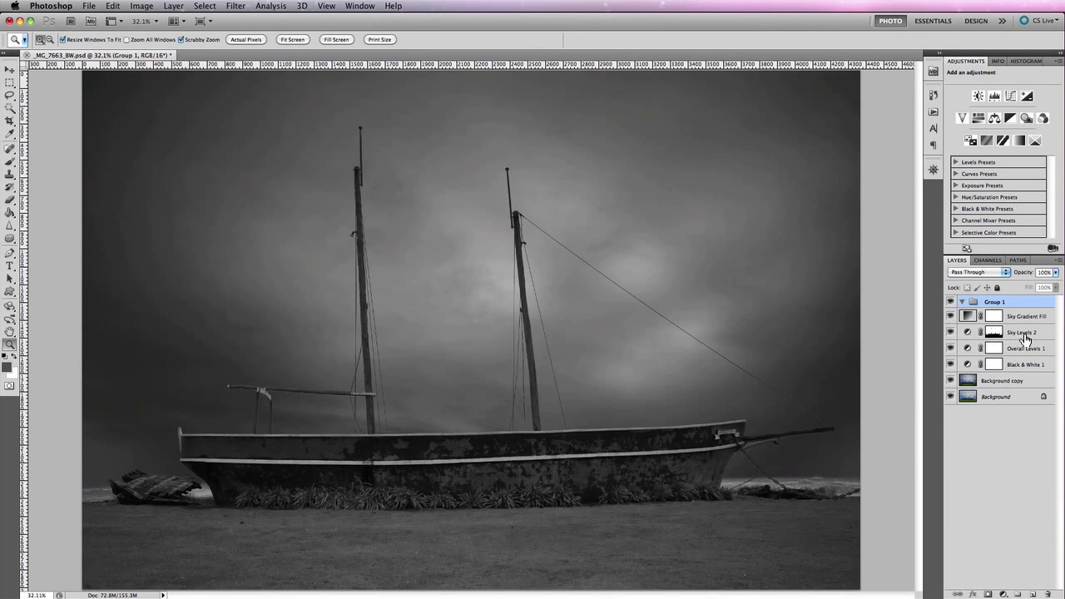
left_click(950, 333)
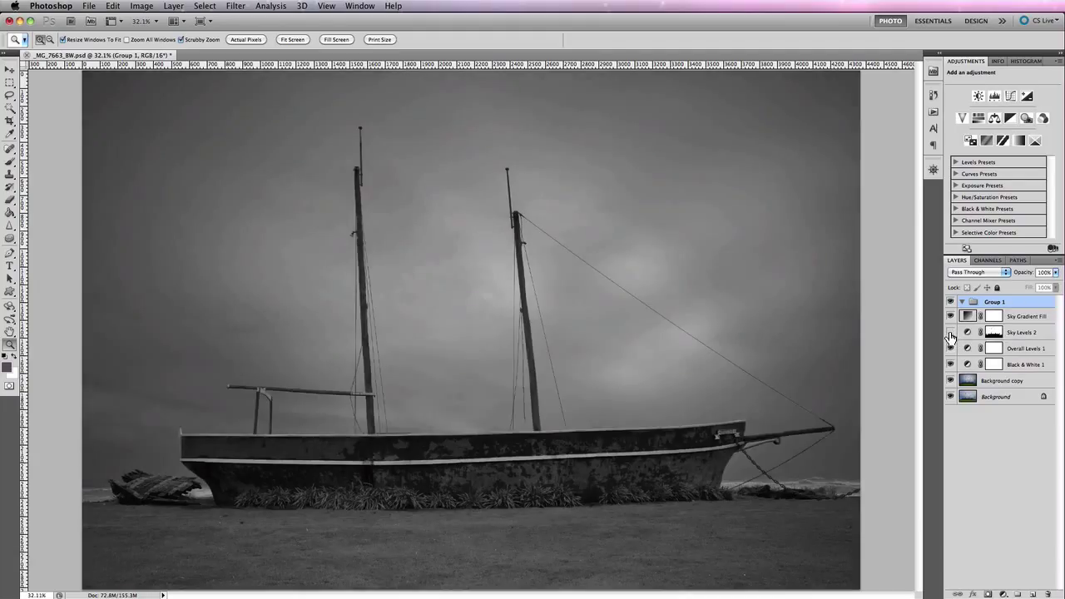
left_click(950, 333)
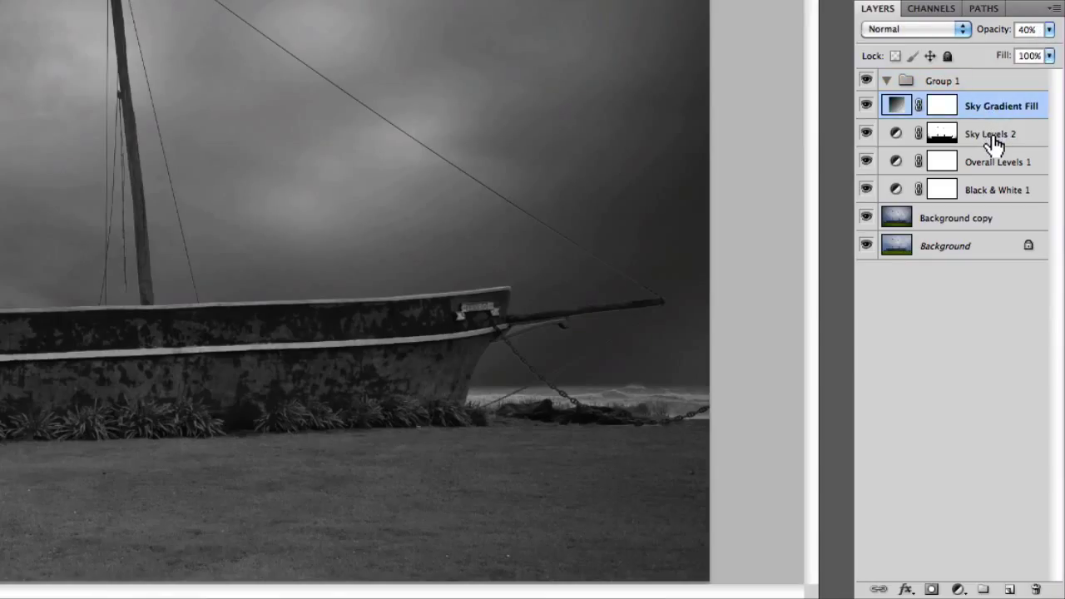
Step: Move Sky Gradient Fill and Sky Levels 2 into Group 1 and rename it 'Sky Adjustments'
left_click(994, 138, "shift")
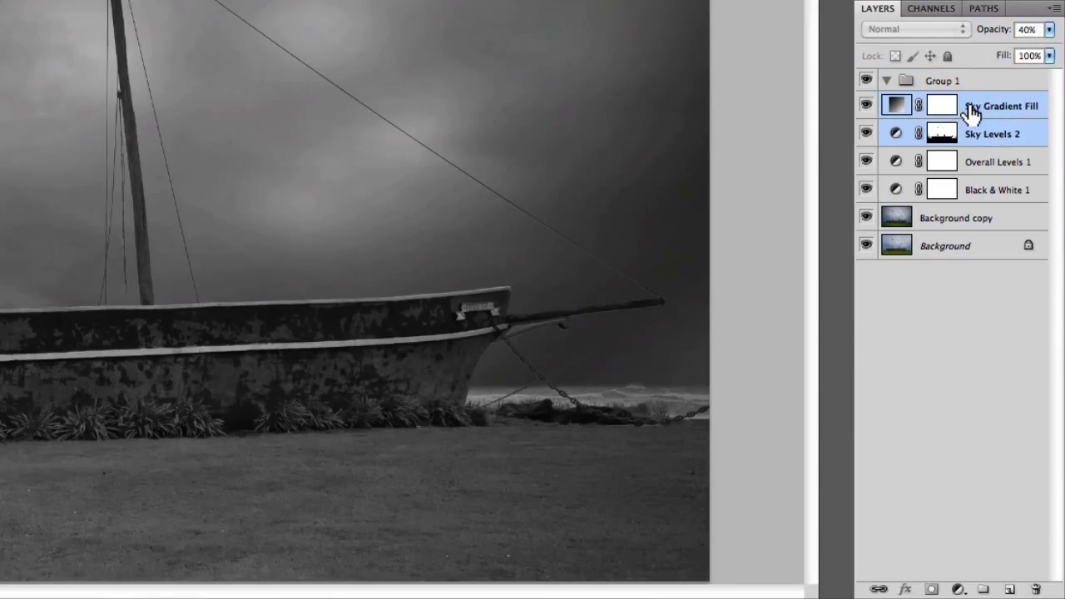
left_click_drag(972, 111, 957, 78)
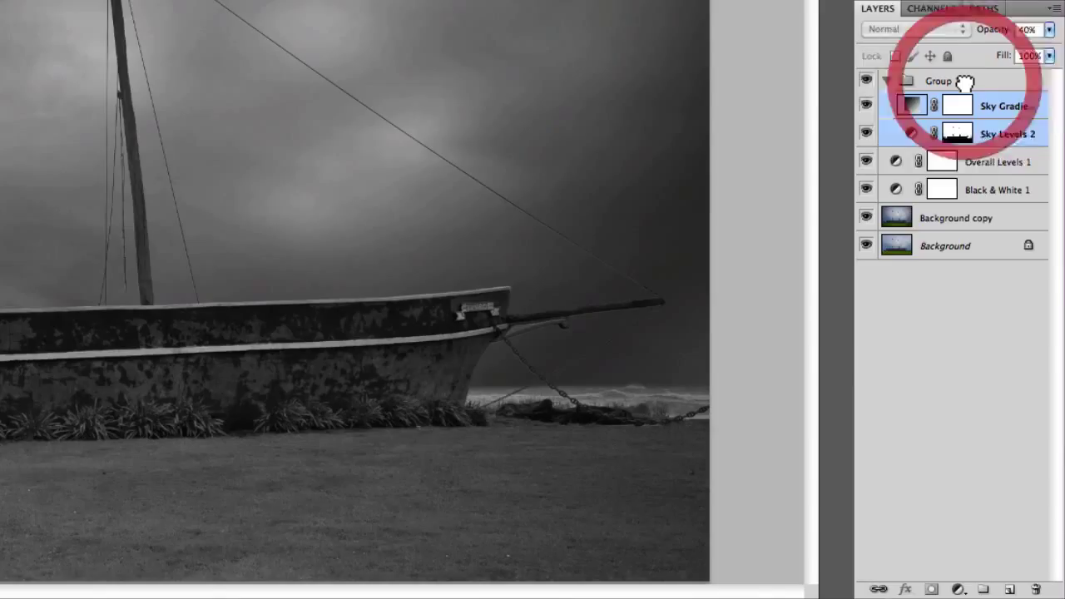
left_click(887, 82)
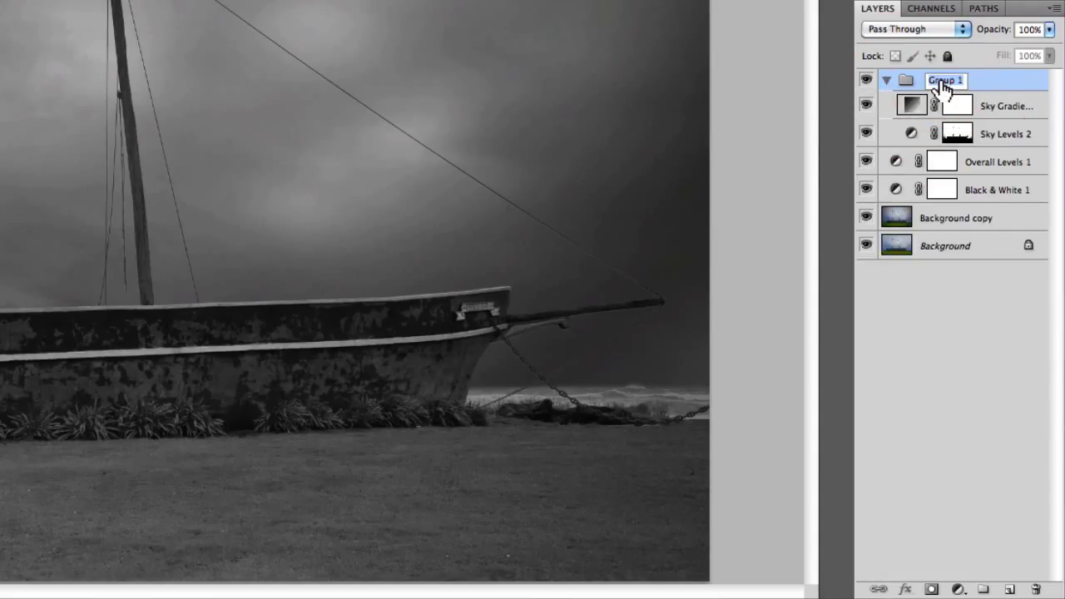
type("Sky Adjustments")
key("Return")
Step: Compare Overall Levels 1, Black & White 1 and Background copy on and off, then name the new group 'Overall Corrections'
left_click(866, 162)
left_click(866, 162)
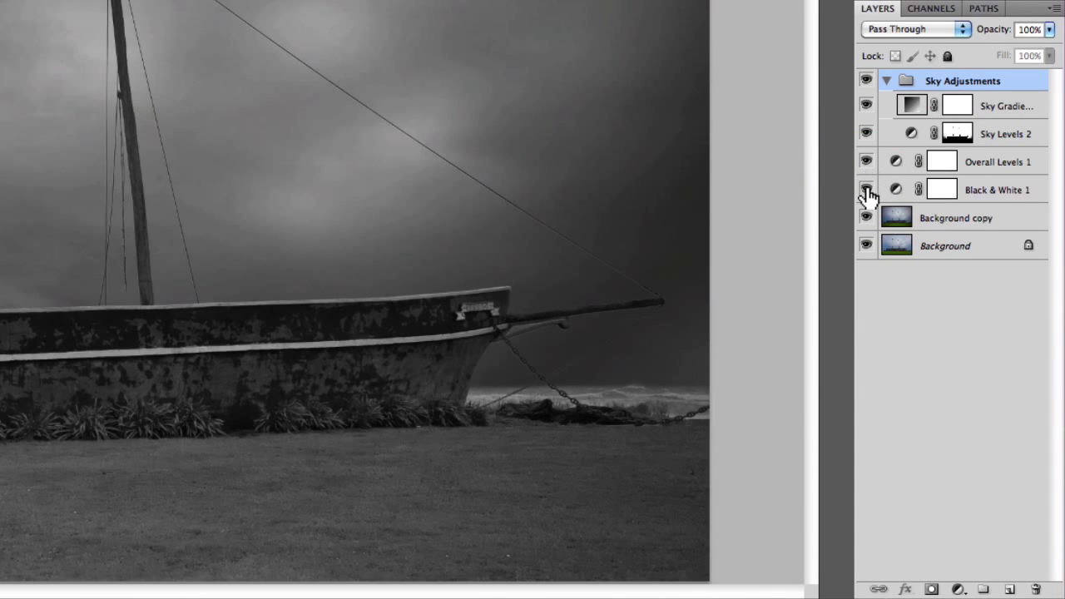
left_click(866, 193)
left_click(866, 198)
left_click(866, 219)
left_click(866, 219)
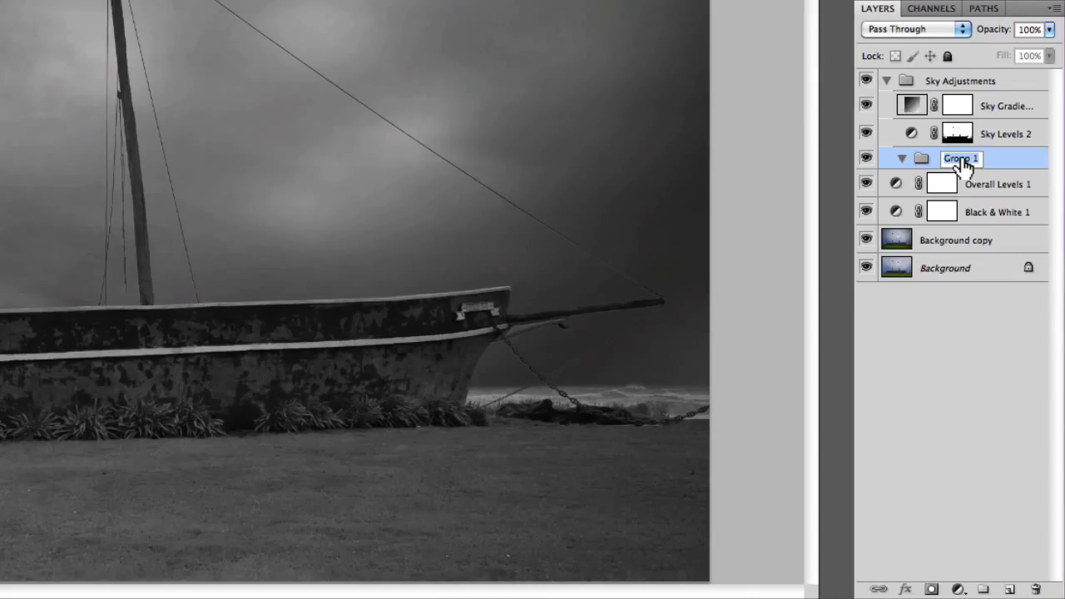
type("Ov")
key("Return")
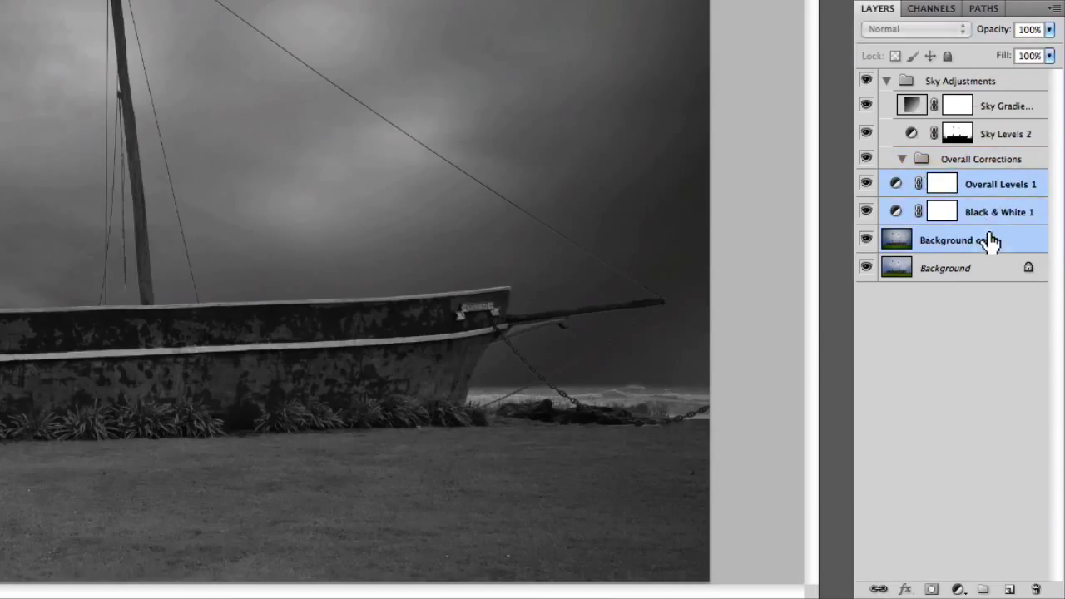
Step: Put Overall Levels 1 and Black & White 1 into Overall Corrections below Sky Adjustments, then expand Sky Adjustments
left_click_drag(992, 186, 985, 160)
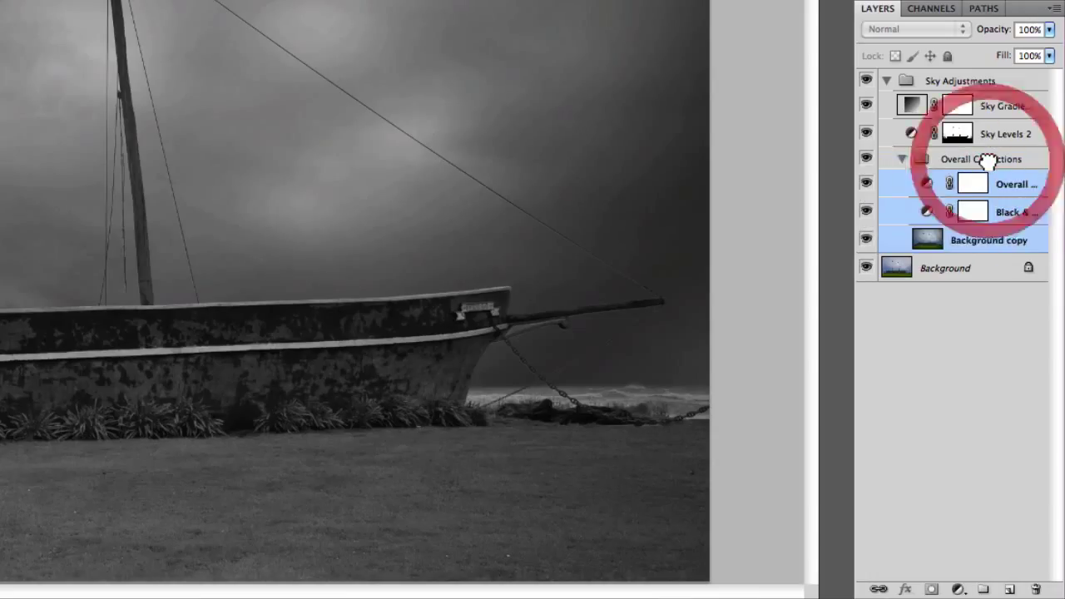
left_click(938, 240)
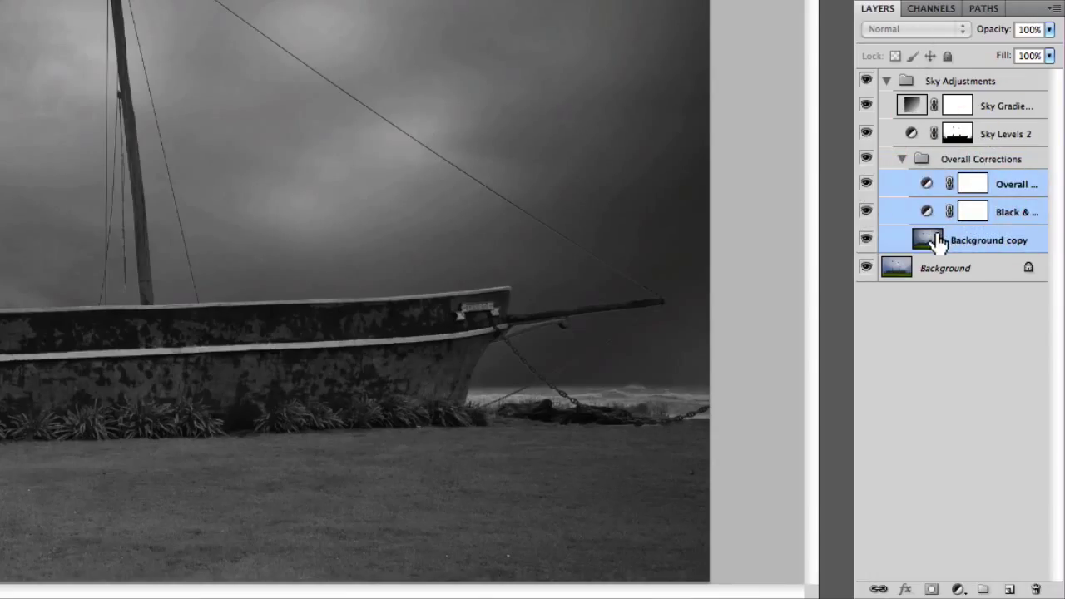
left_click(949, 165)
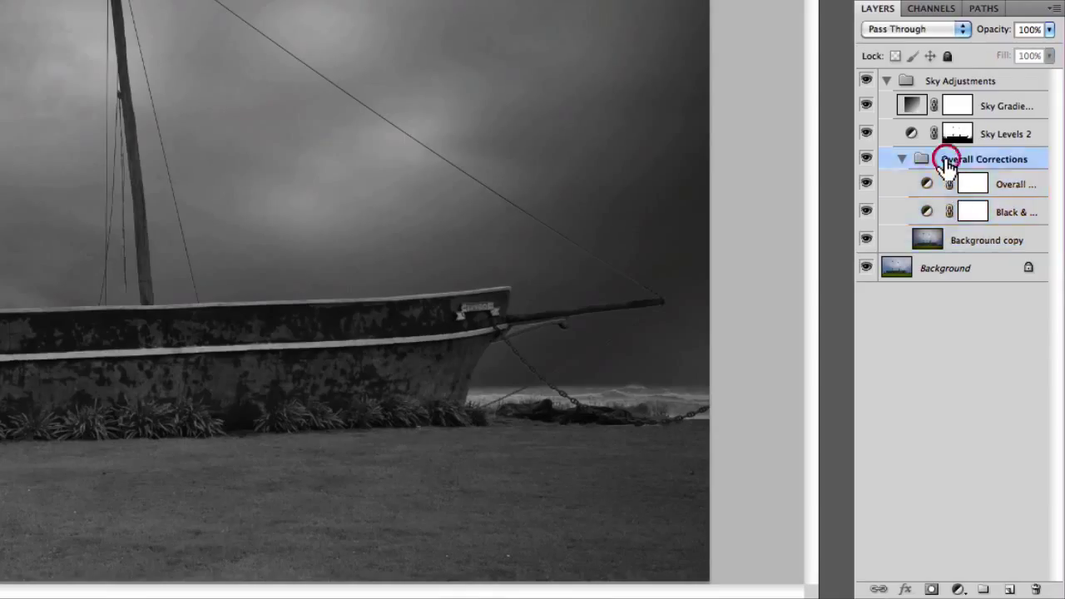
left_click_drag(950, 163, 934, 262)
left_click_drag(956, 158, 946, 197)
left_click(887, 188)
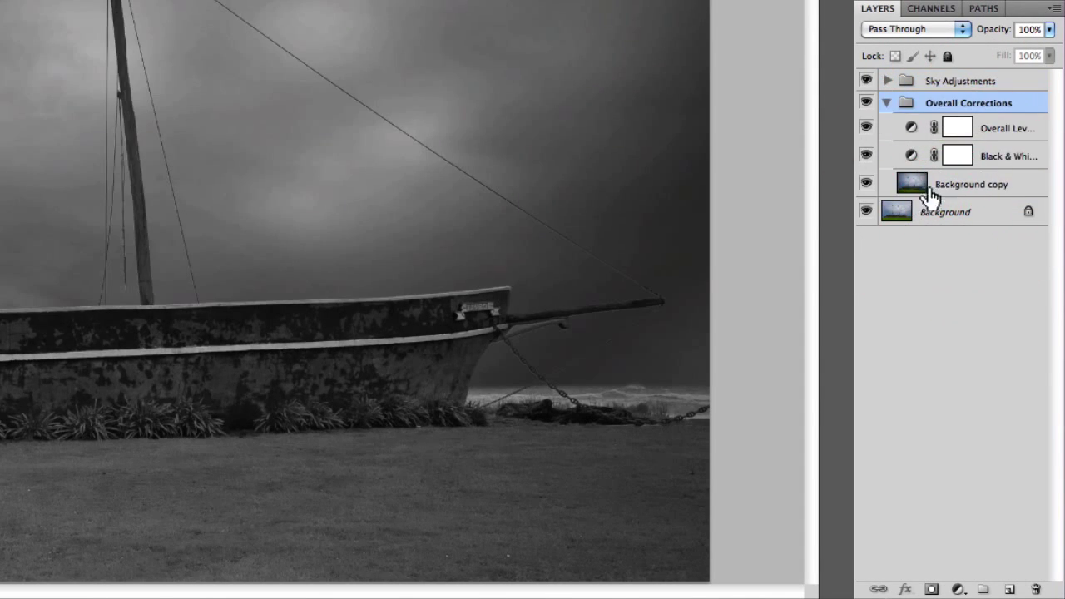
left_click(887, 81)
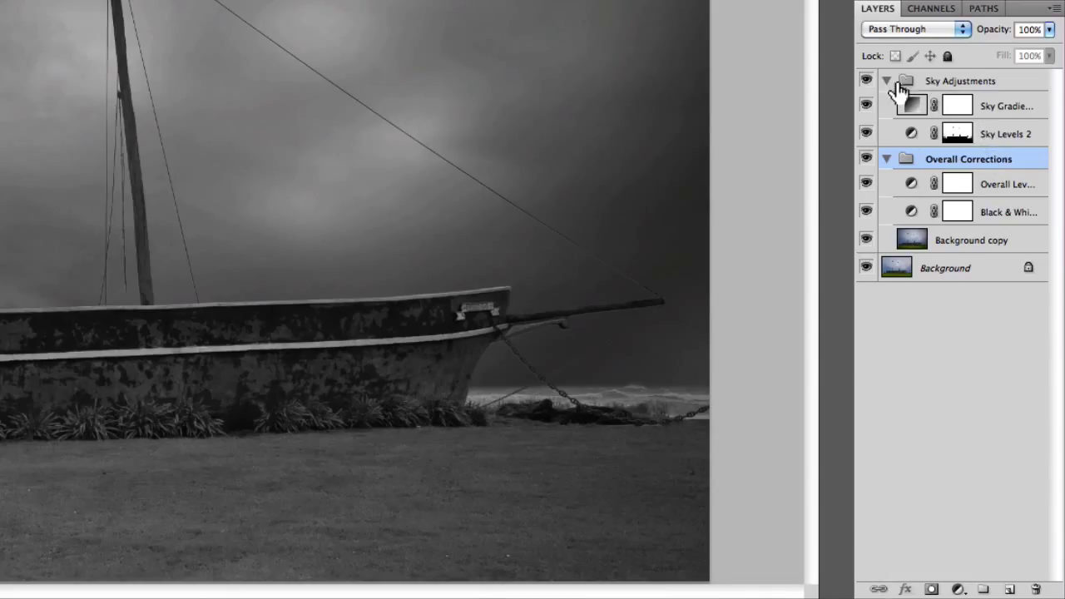
Step: Set the Sky Adjustments group's colour to Red in Group Properties
left_click(951, 83)
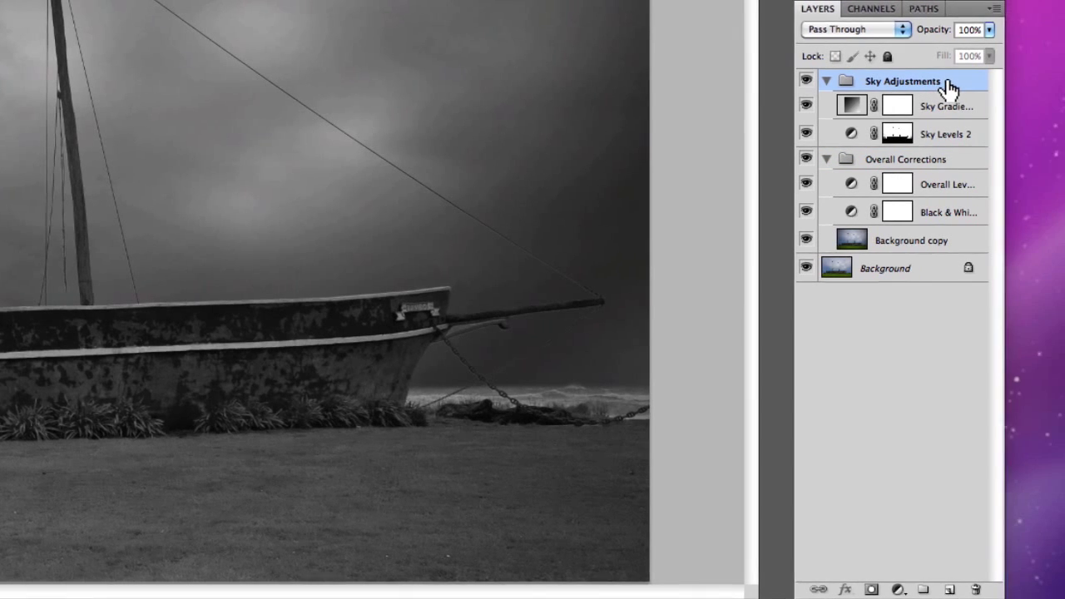
right_click(1009, 83)
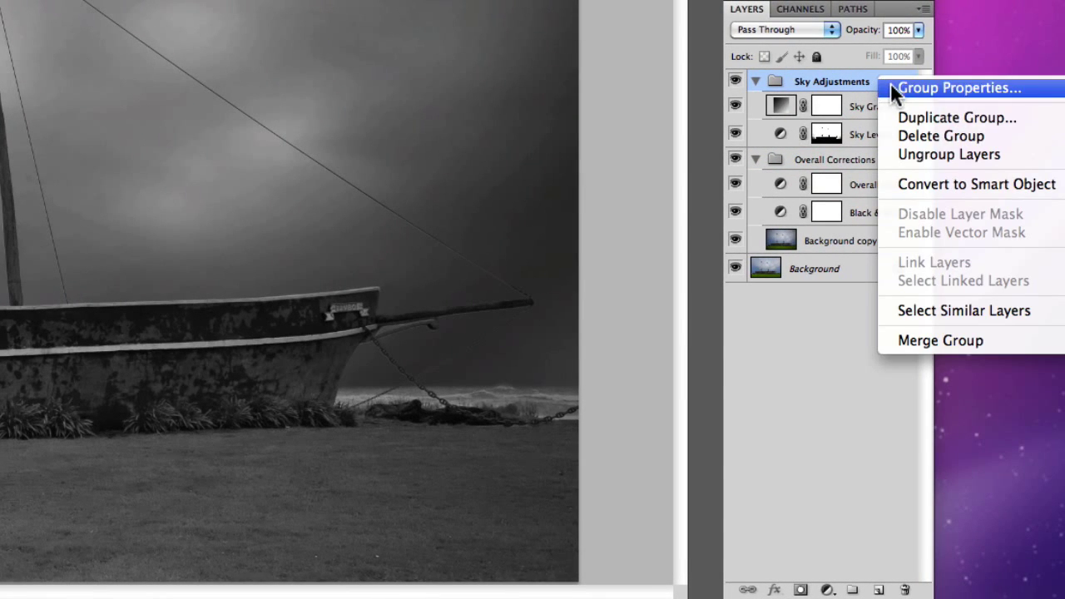
left_click(891, 85)
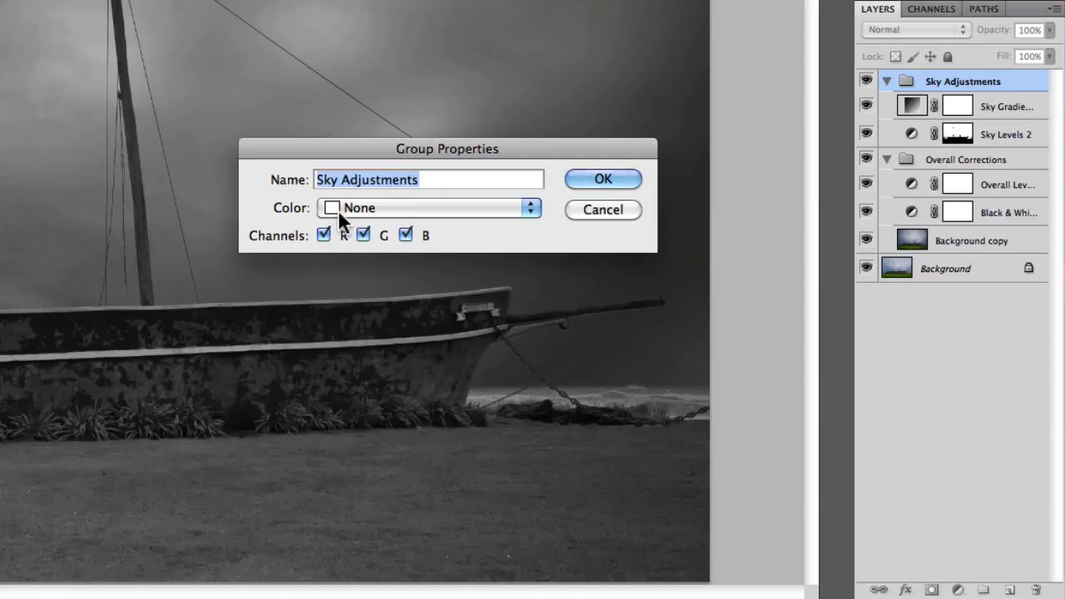
left_click(533, 209)
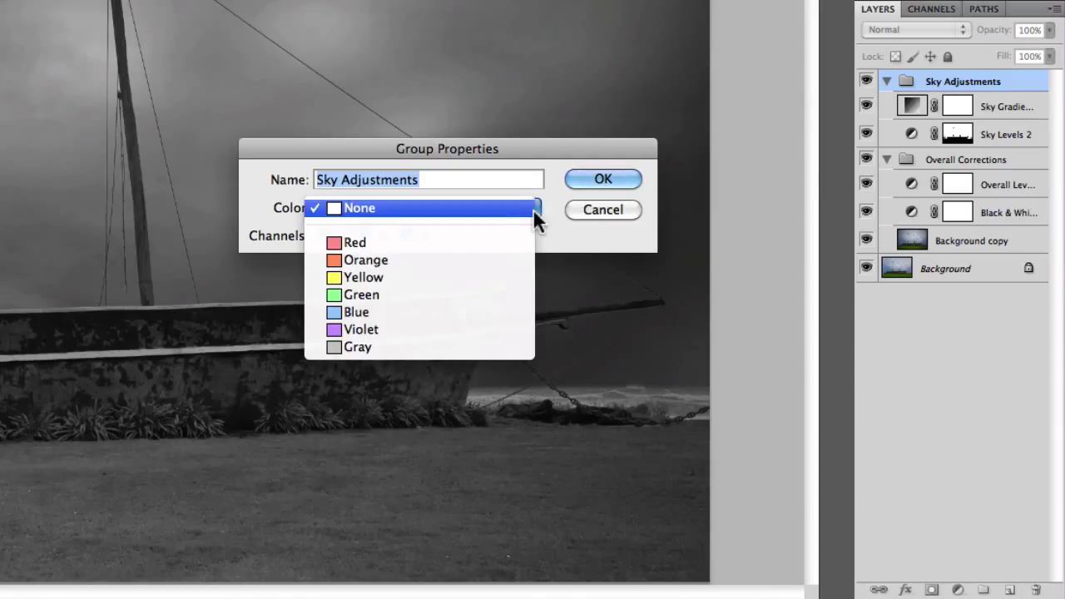
left_click(518, 242)
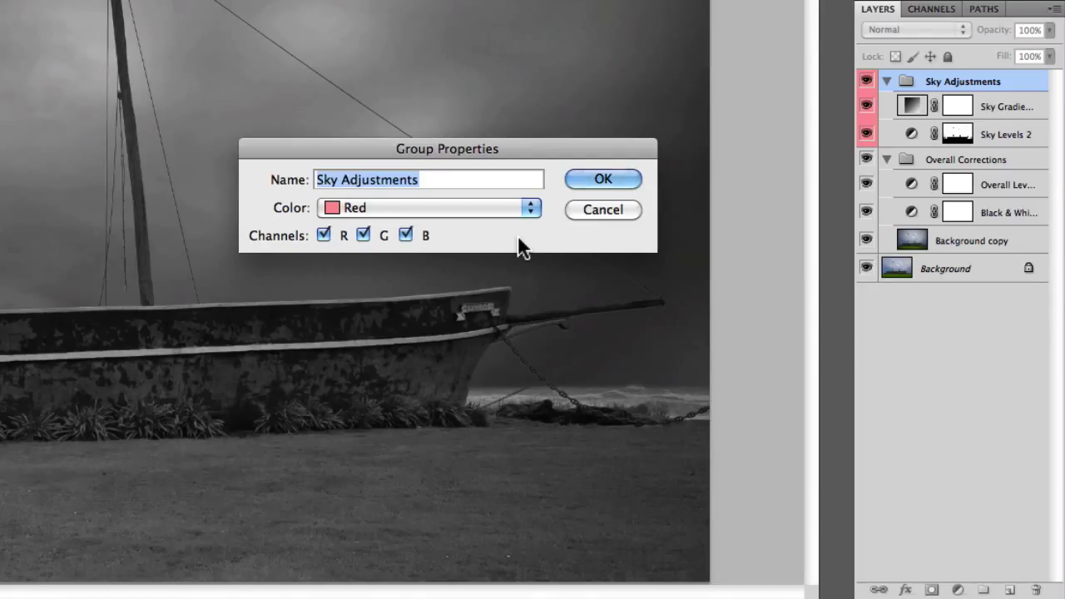
left_click(629, 181)
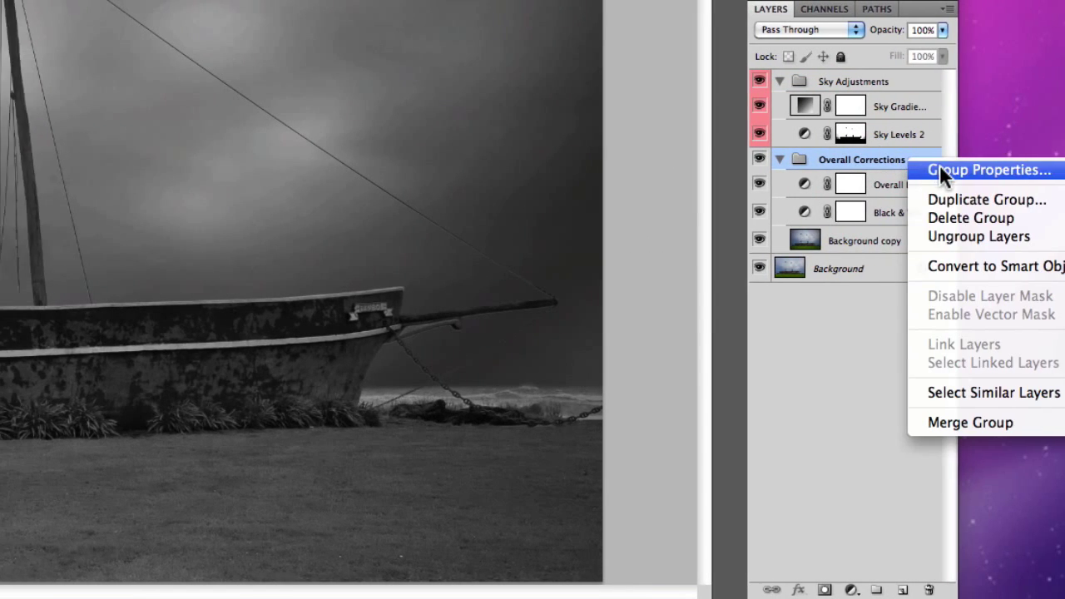
Step: Set the Overall Corrections group's colour to Green in Group Properties
left_click(940, 170)
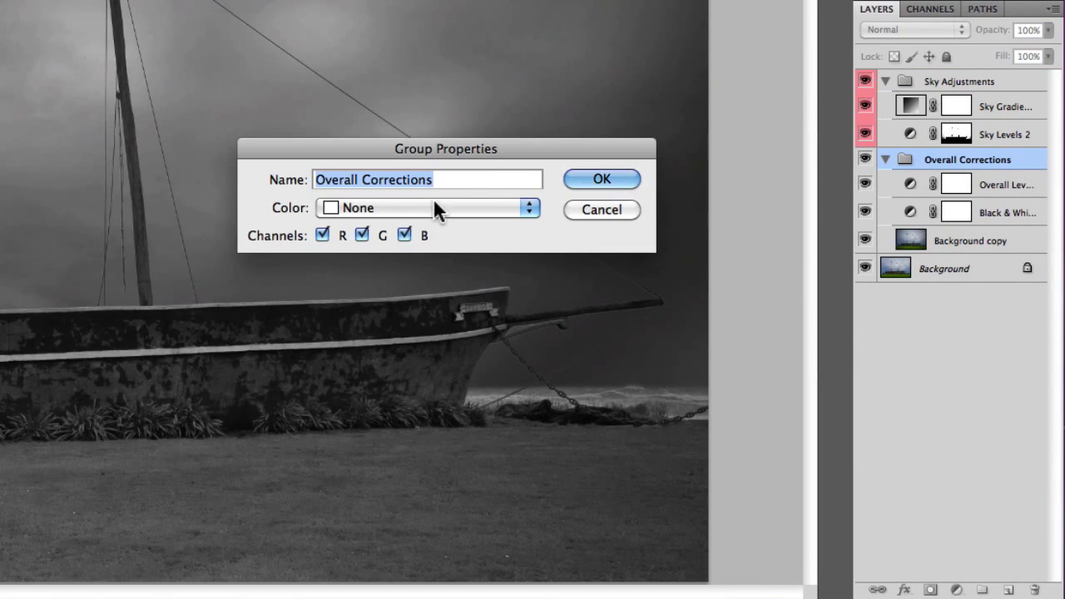
left_click(432, 199)
left_click(441, 288)
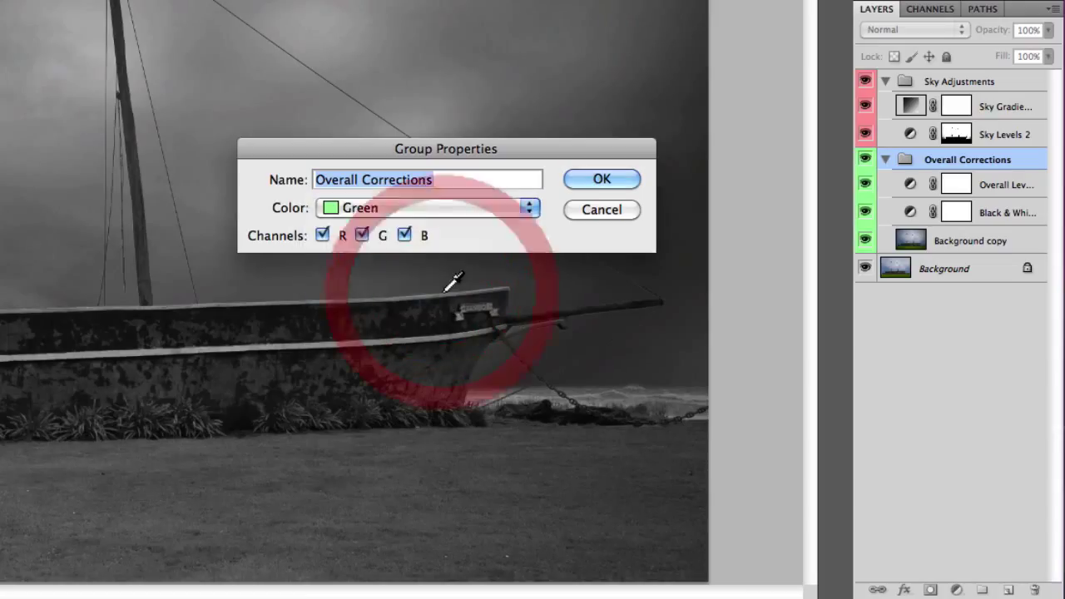
left_click(601, 180)
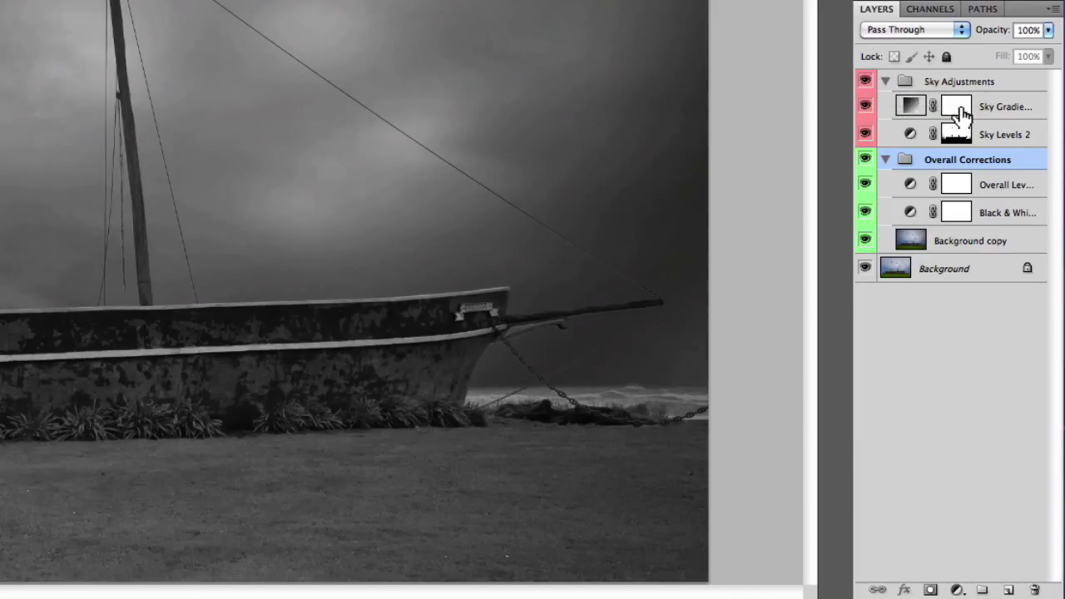
Step: Change the Sky Gradient Fill layer's colour from Red to Violet in Layer Properties
left_click(1006, 115)
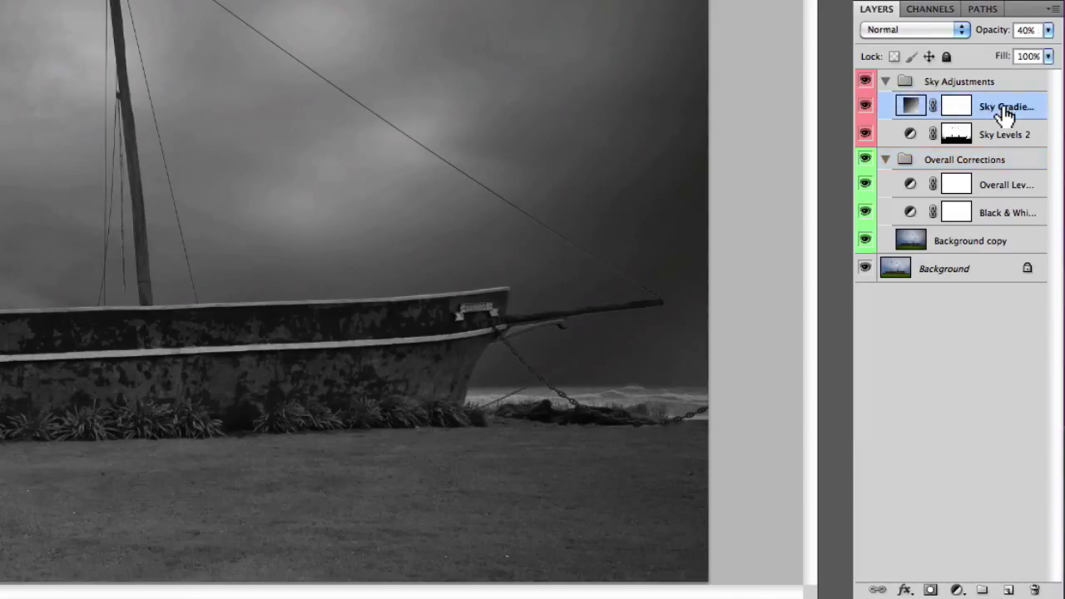
right_click(1004, 107)
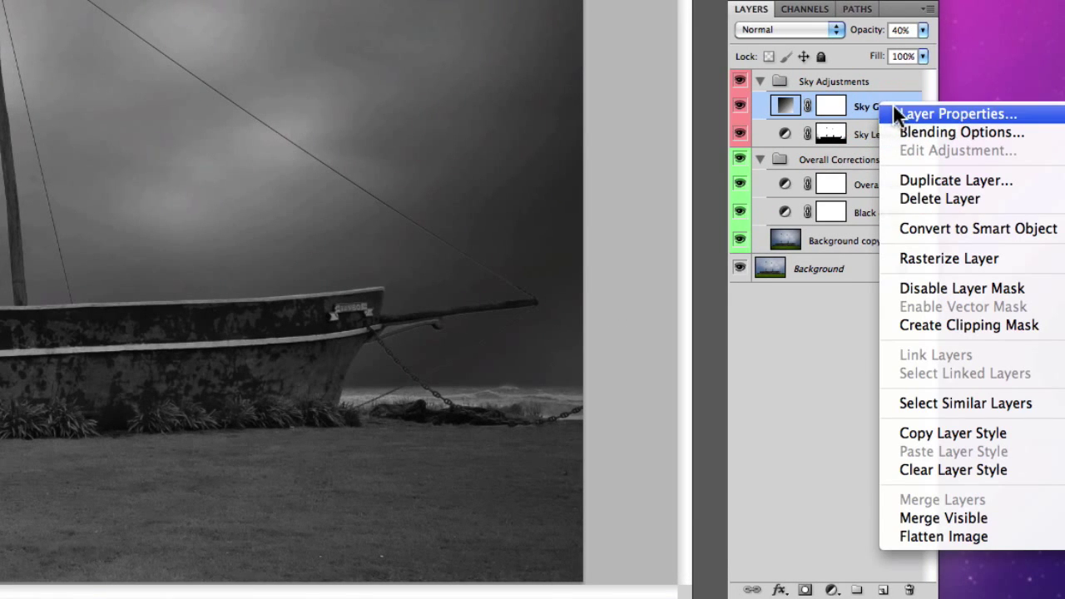
left_click(888, 113)
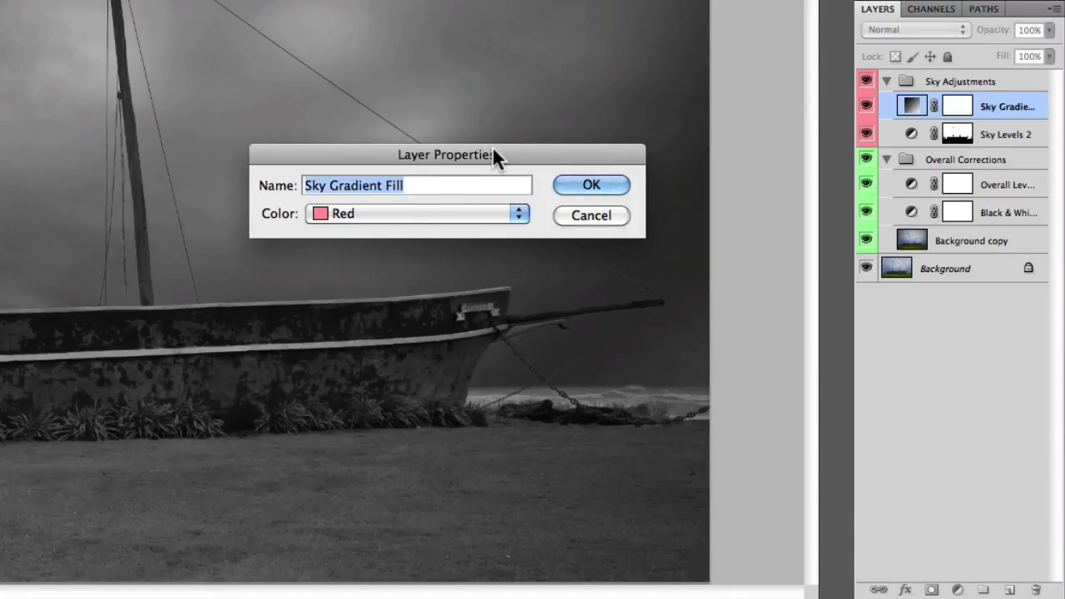
left_click(482, 215)
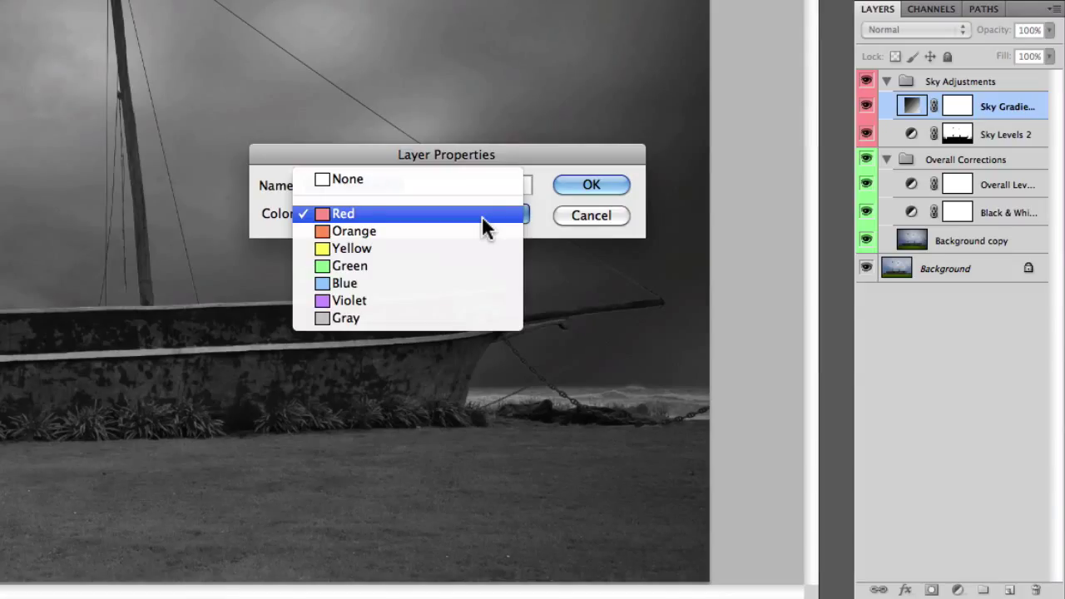
left_click(479, 298)
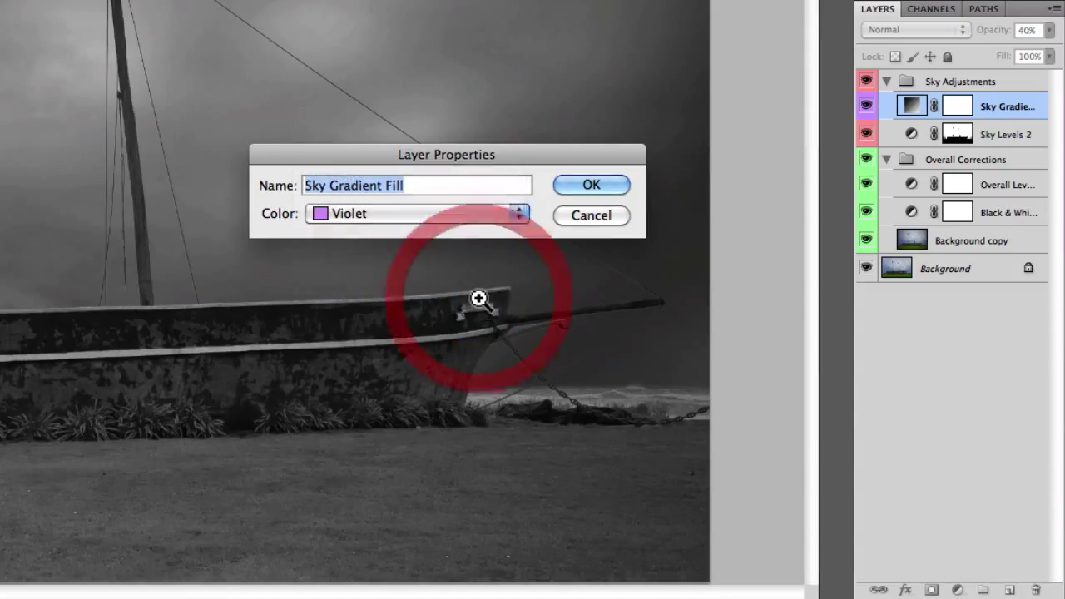